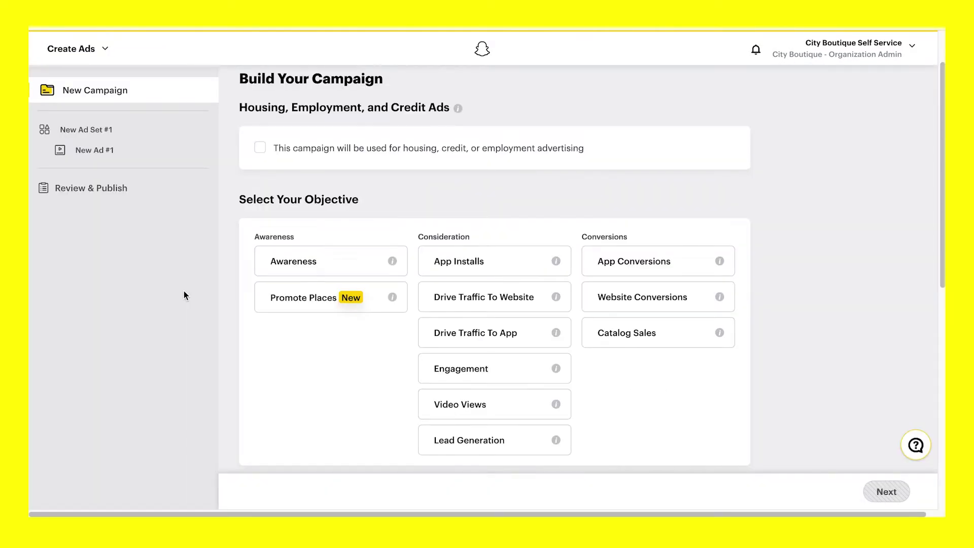
# Choose the Website Conversions objective and name the campaign 'Spring 2022'.
pyautogui.scroll(-2, 184, 295)
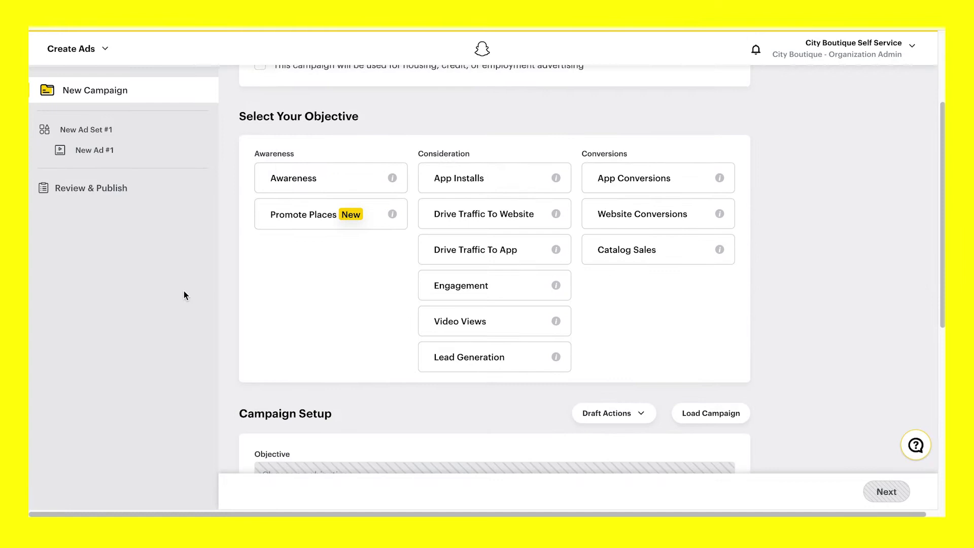
pyautogui.scroll(-1, 184, 295)
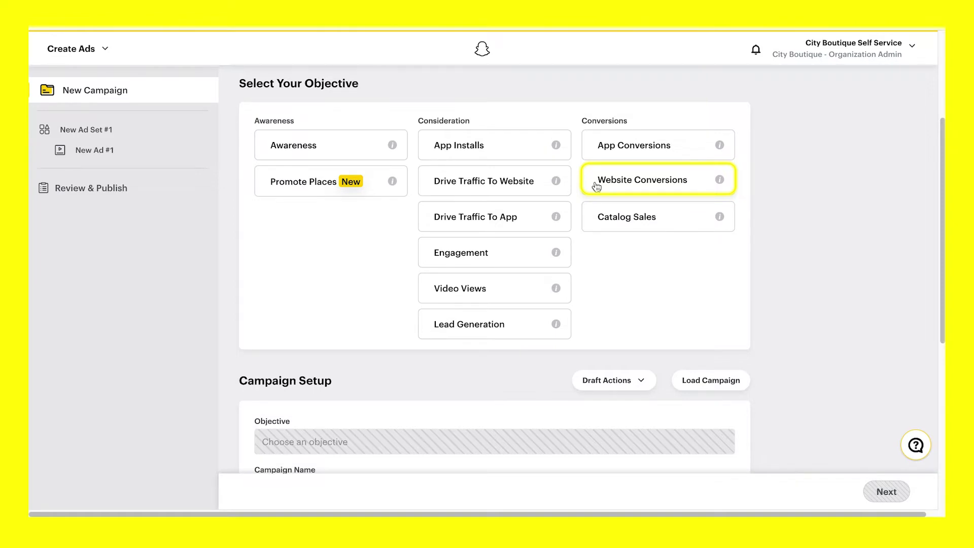
pyautogui.click(597, 186)
pyautogui.moveTo(360, 202); pyautogui.dragTo(191, 200)
pyautogui.write('Spring 2022')
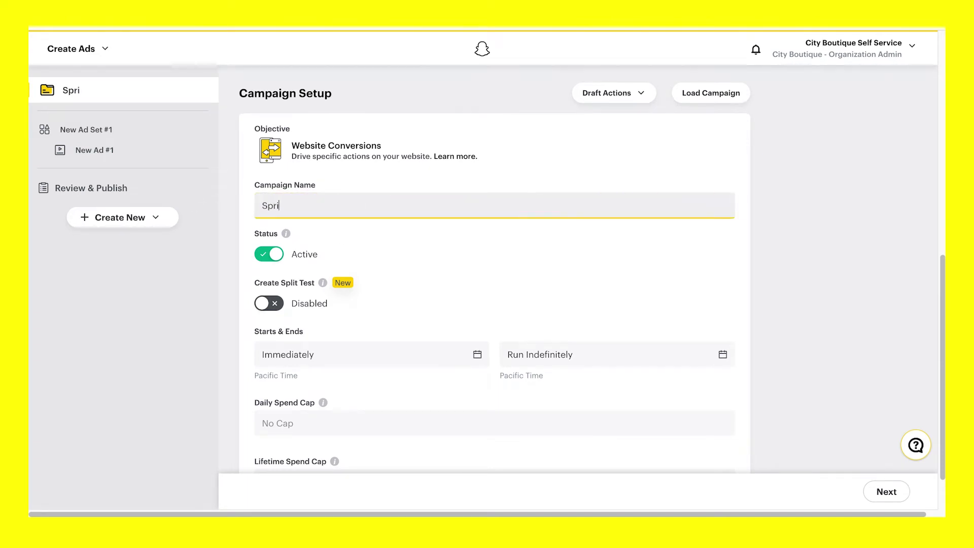
pyautogui.click(220, 211)
# Check the campaign's start and end date pickers, leaving the dates unchanged.
pyautogui.scroll(-2, 221, 211)
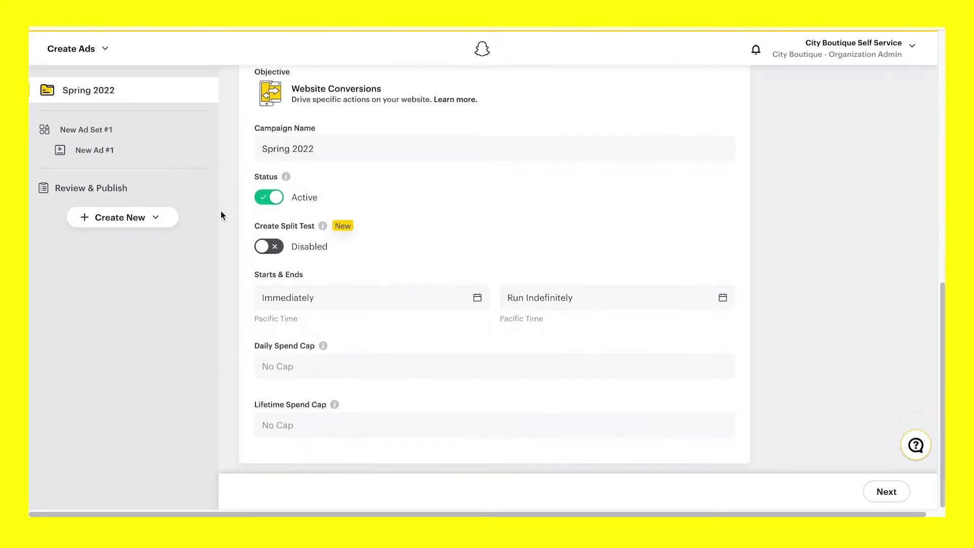
pyautogui.click(478, 297)
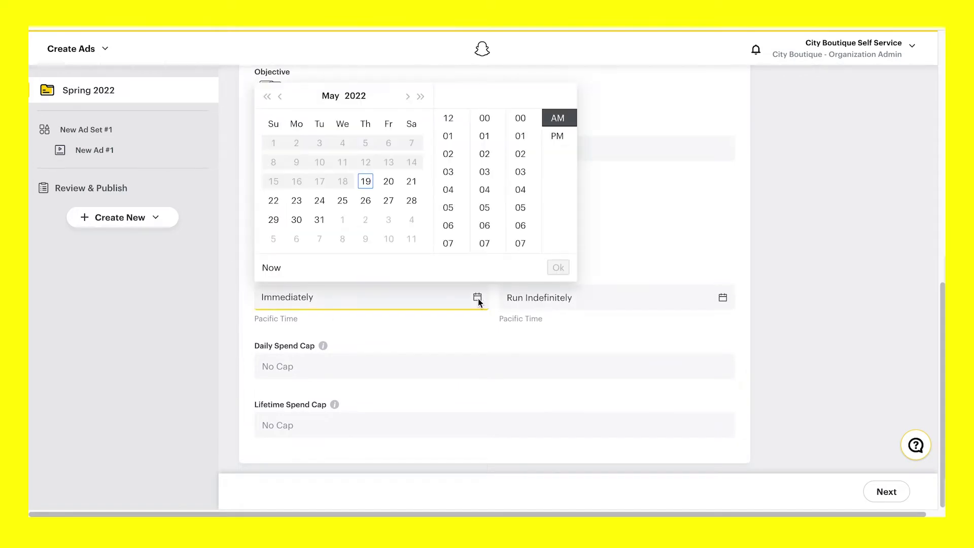
pyautogui.click(727, 297)
pyautogui.click(793, 306)
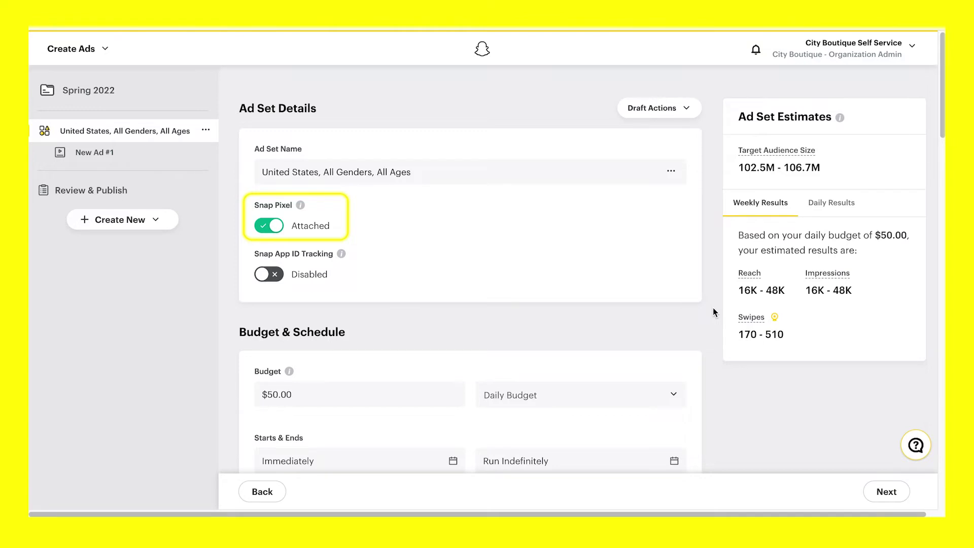
pyautogui.scroll(-5, 713, 307)
pyautogui.click(671, 153)
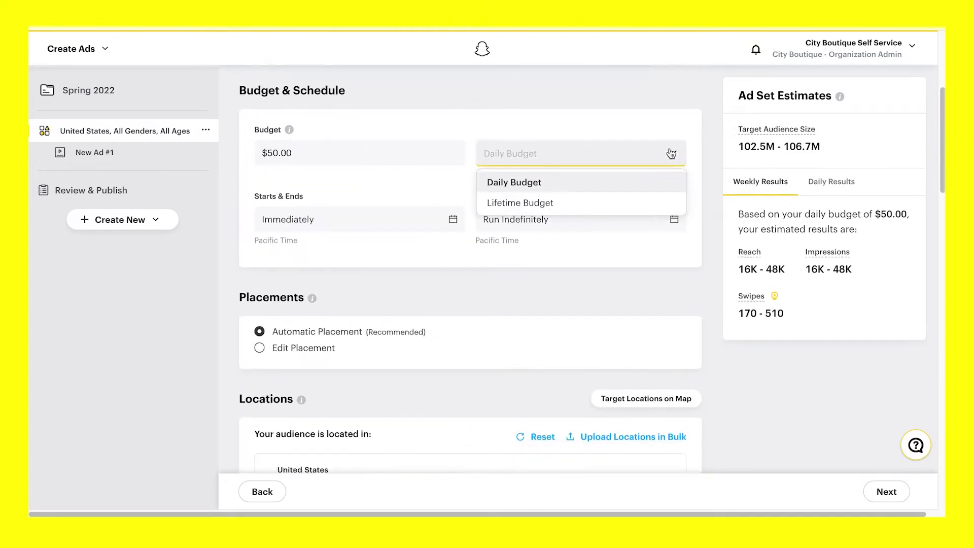
pyautogui.click(720, 154)
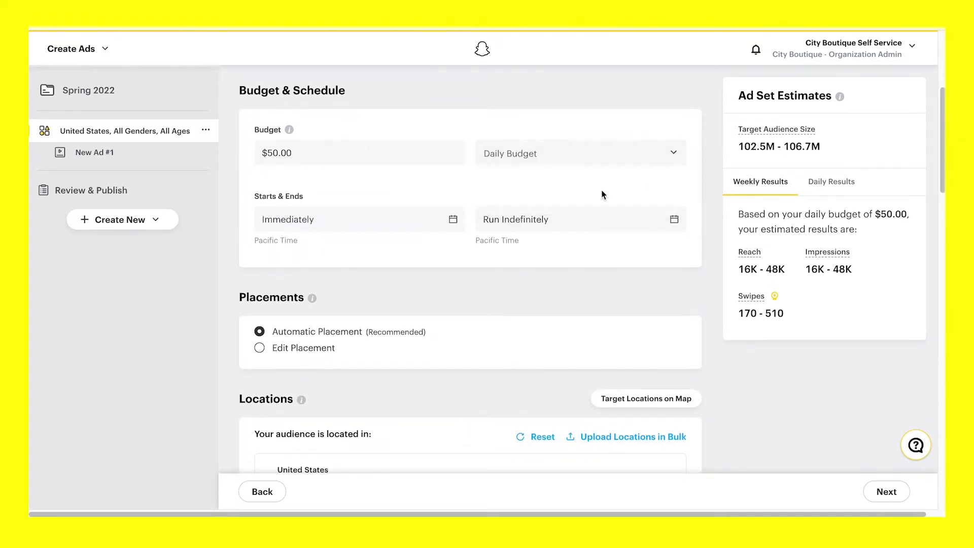
pyautogui.click(454, 217)
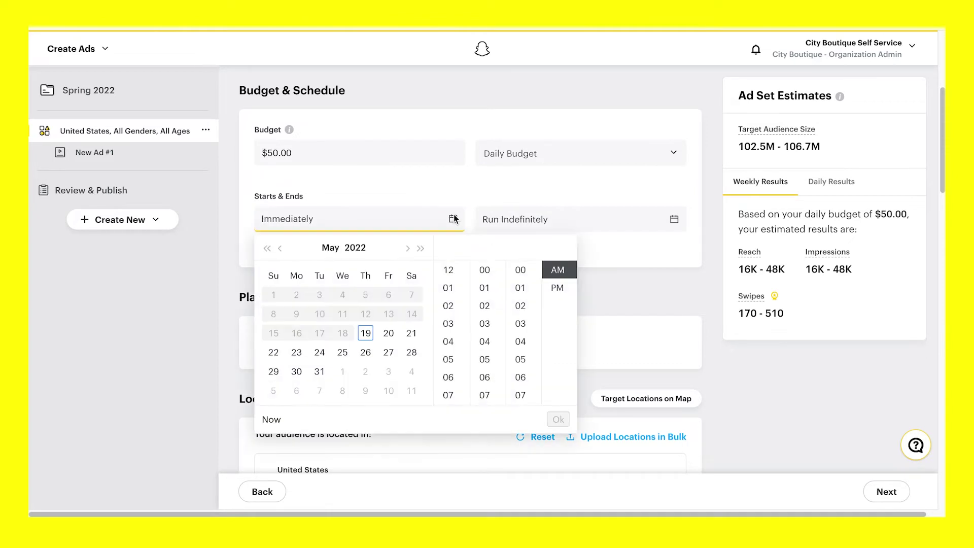
pyautogui.click(674, 221)
pyautogui.scroll(-4, 711, 219)
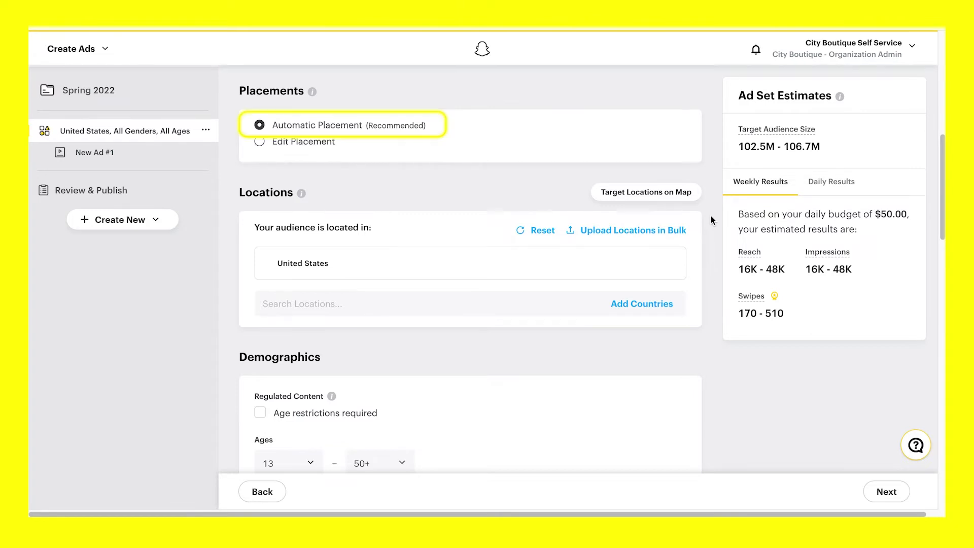
pyautogui.scroll(-2, 711, 215)
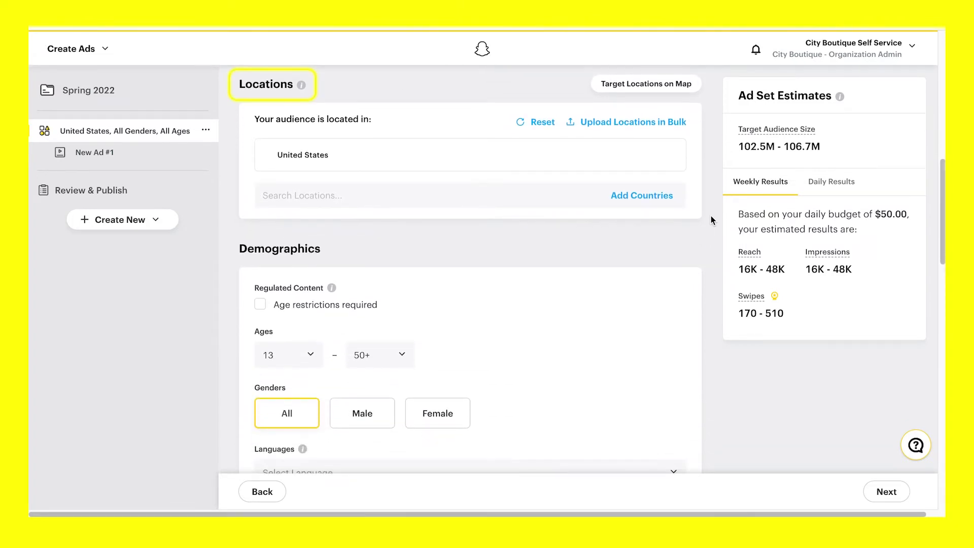
pyautogui.scroll(-8, 711, 216)
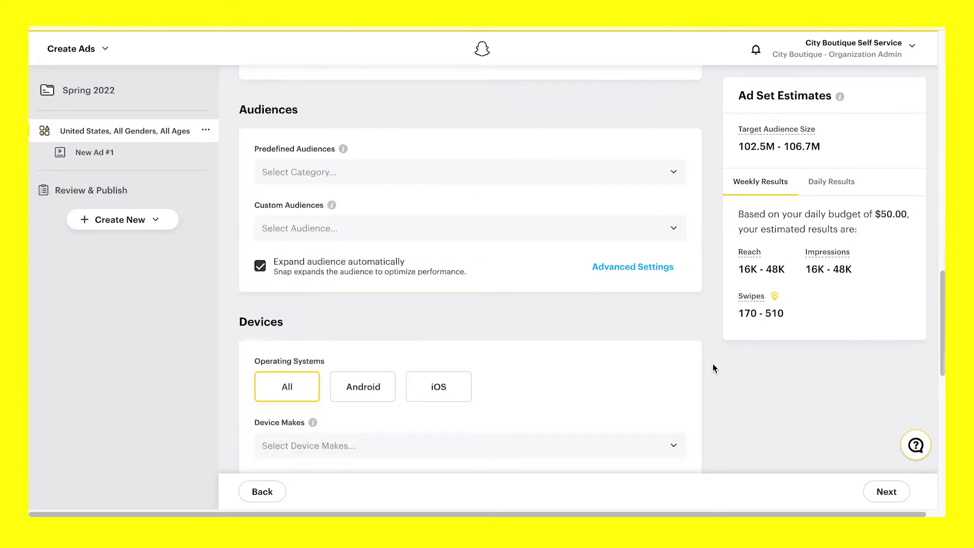
pyautogui.scroll(10, 711, 219)
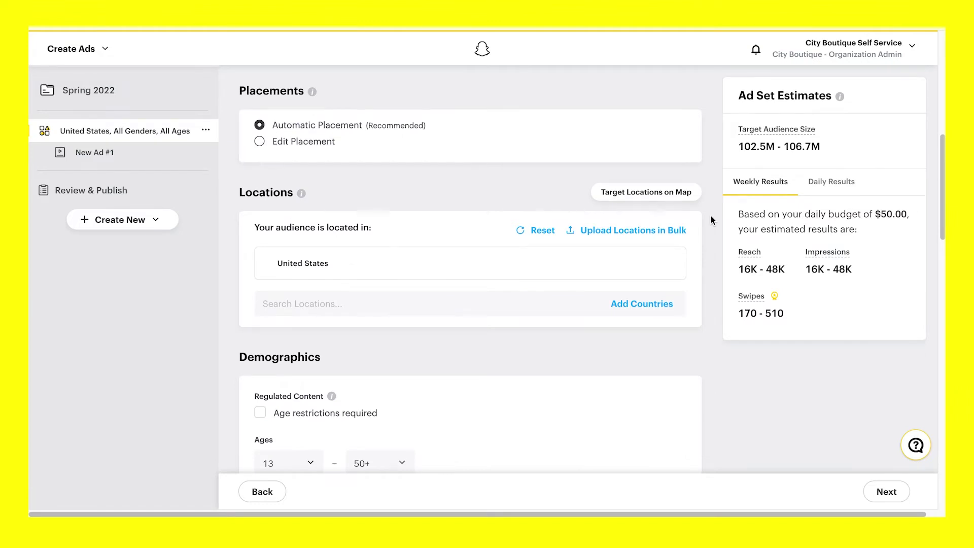
pyautogui.scroll(-3, 711, 220)
pyautogui.scroll(-3, 711, 220)
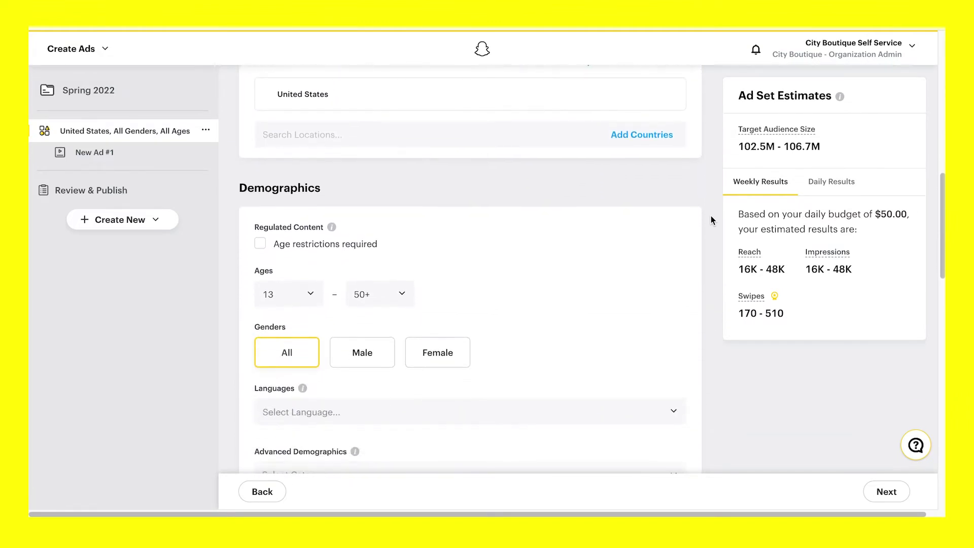
pyautogui.scroll(-1, 711, 219)
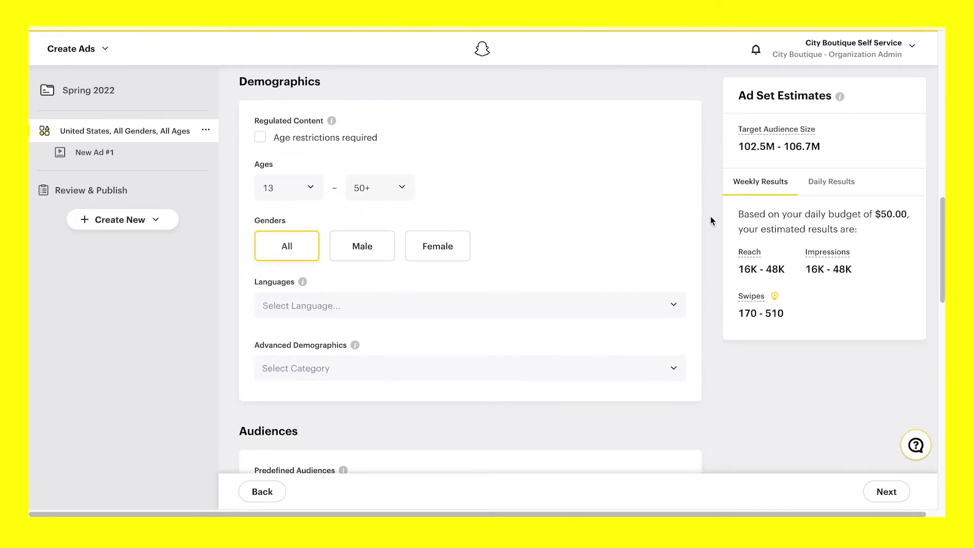
pyautogui.click(674, 303)
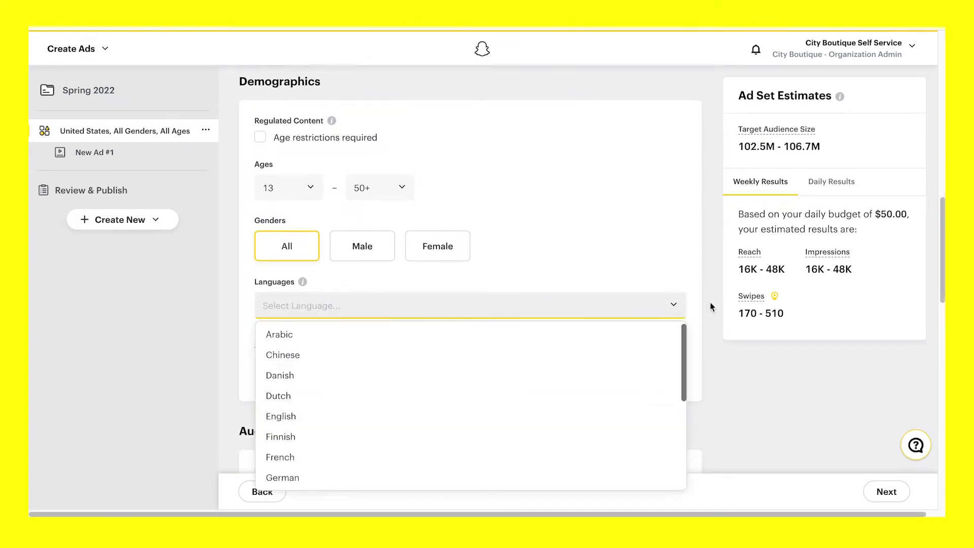
pyautogui.click(710, 305)
pyautogui.click(673, 368)
pyautogui.click(713, 363)
pyautogui.scroll(-7, 713, 366)
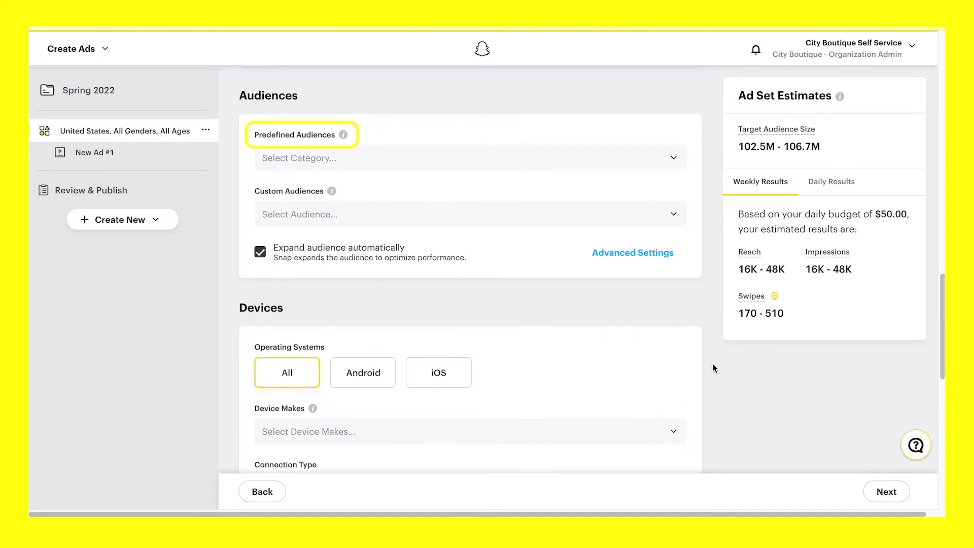
pyautogui.click(285, 159)
pyautogui.scroll(-8, 279, 196)
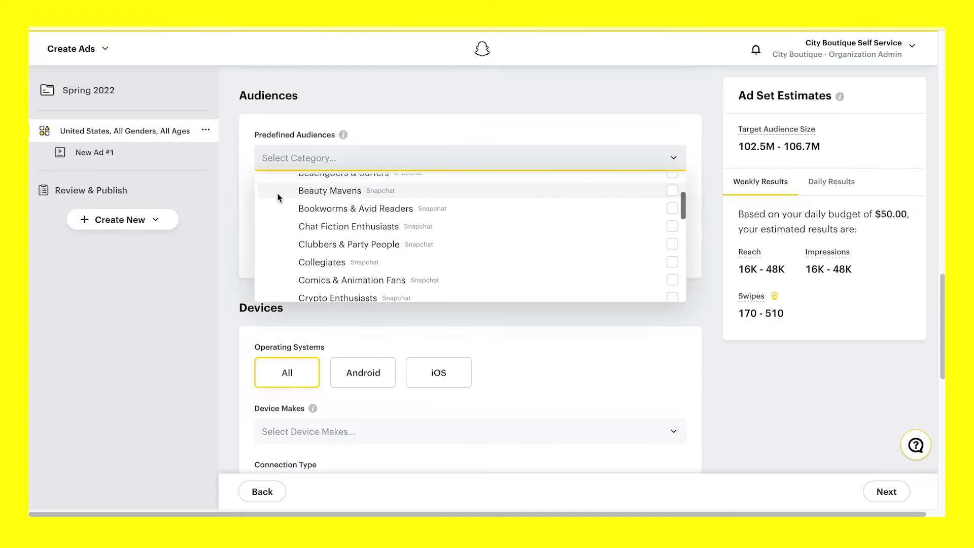
pyautogui.scroll(-8, 276, 202)
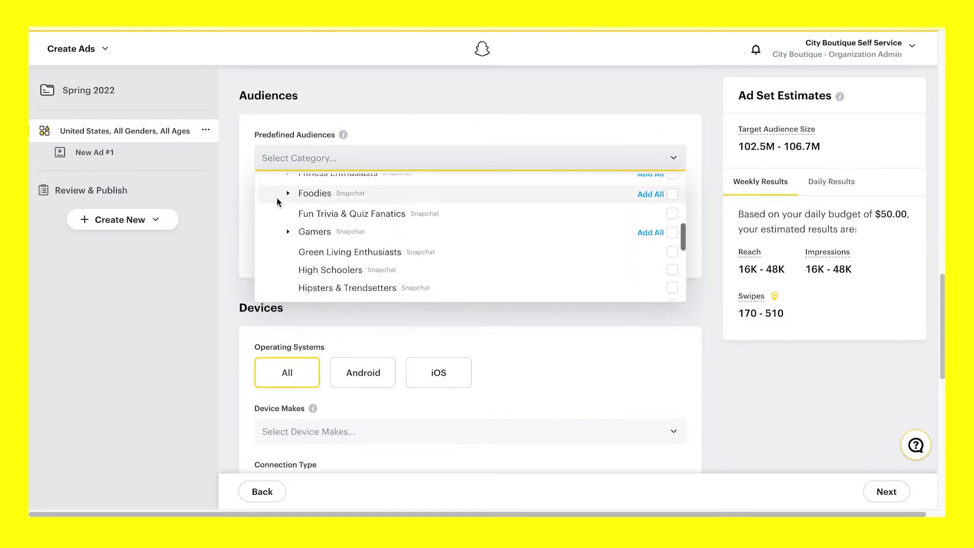
pyautogui.scroll(-3, 277, 205)
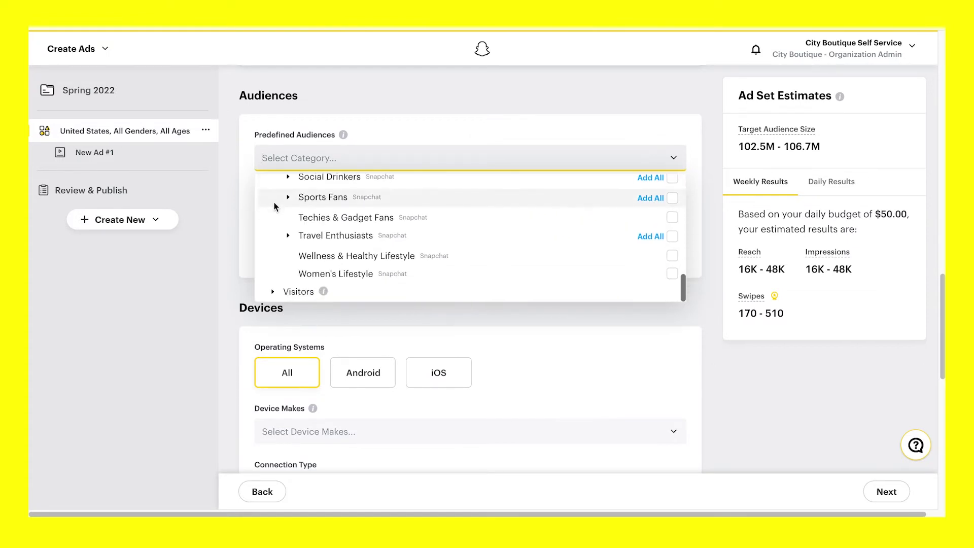
pyautogui.click(270, 292)
pyautogui.click(287, 299)
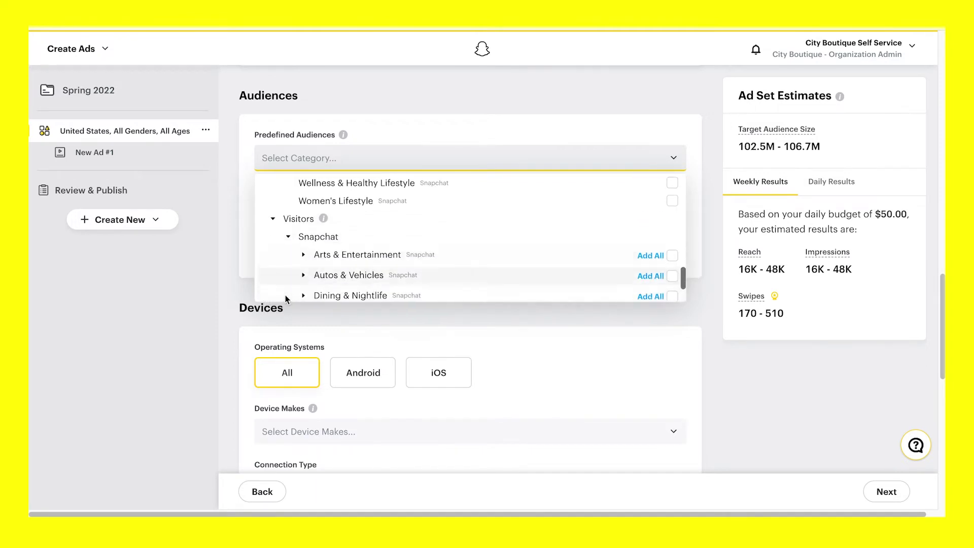
pyautogui.scroll(-3, 285, 299)
pyautogui.scroll(-2, 285, 300)
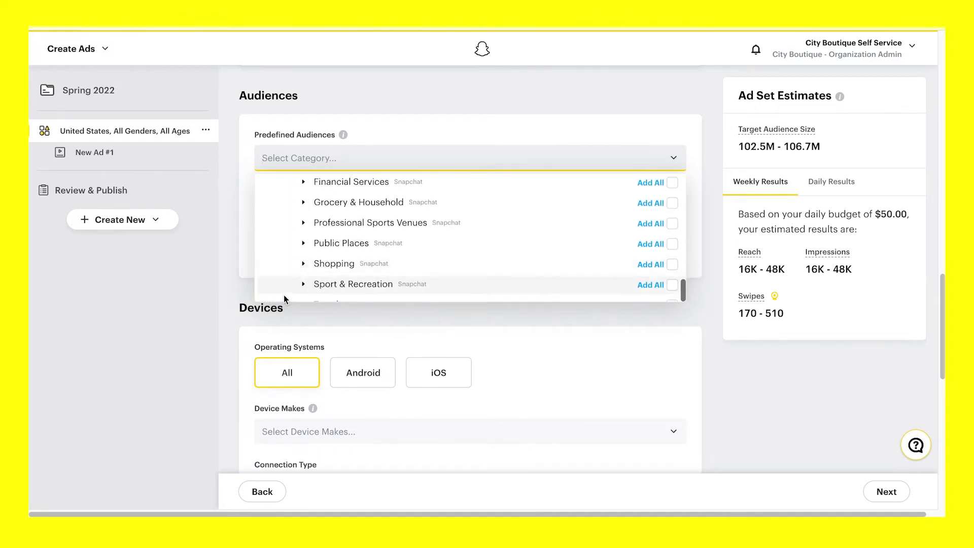
pyautogui.click(219, 293)
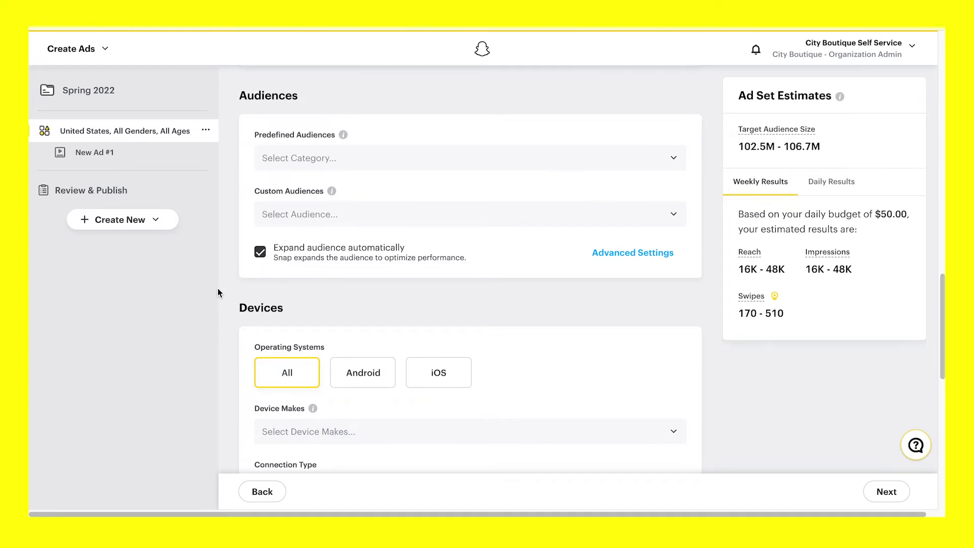
# Scroll through the ad set's Devices, Delivery and Bid settings.
pyautogui.scroll(-3, 218, 288)
pyautogui.scroll(-2, 218, 289)
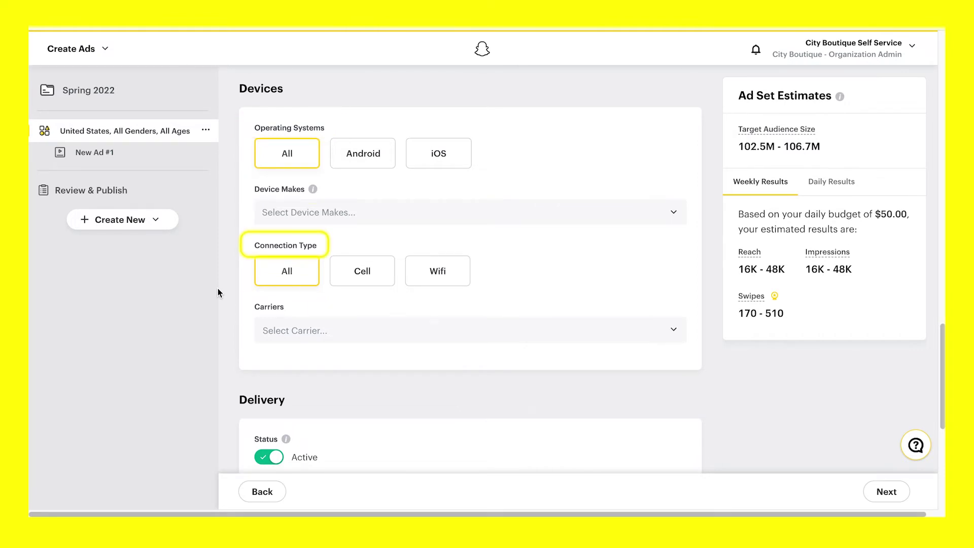
pyautogui.scroll(-2, 218, 293)
pyautogui.scroll(-5, 217, 290)
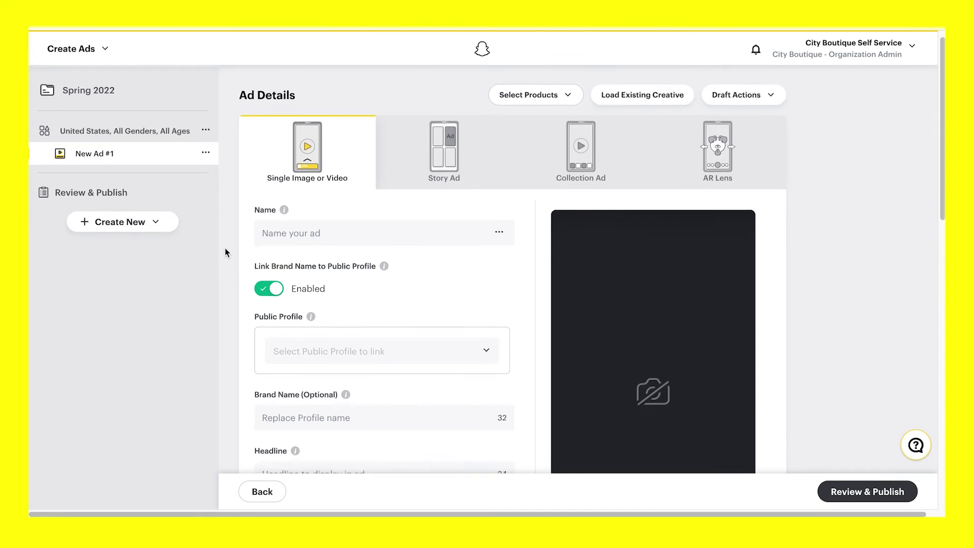
# Name the ad 'Sandals and Sunnies'.
pyautogui.scroll(-1, 224, 252)
pyautogui.click(300, 225)
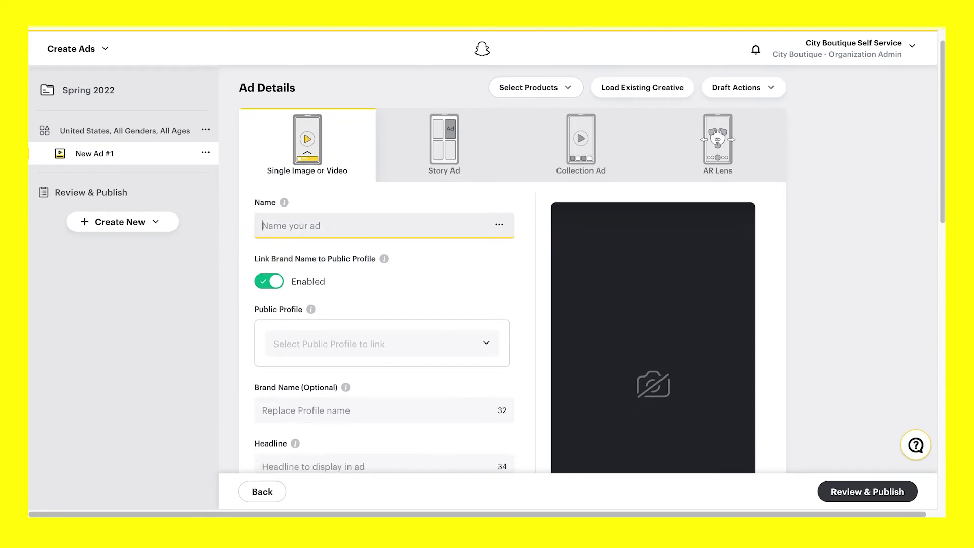
pyautogui.write('Sandals and Sunnies')
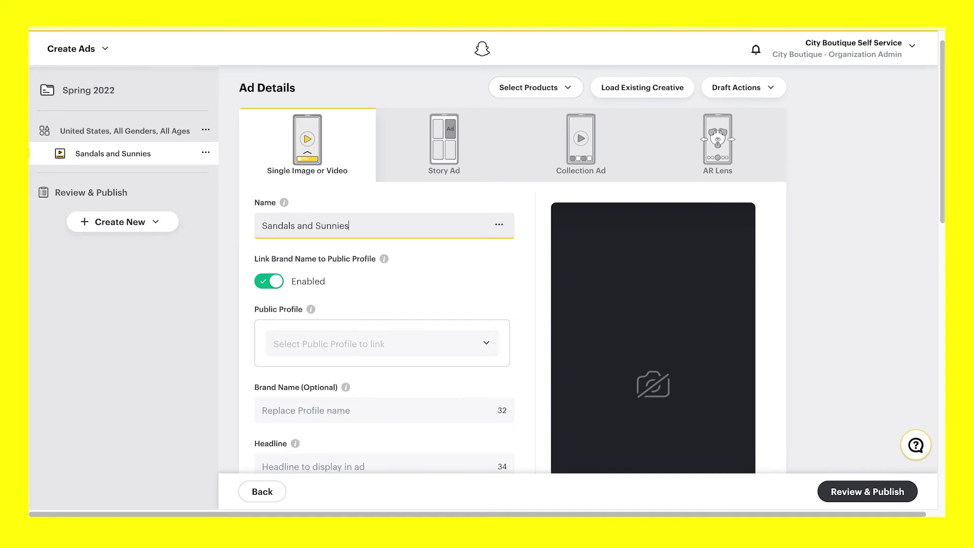
pyautogui.click(227, 229)
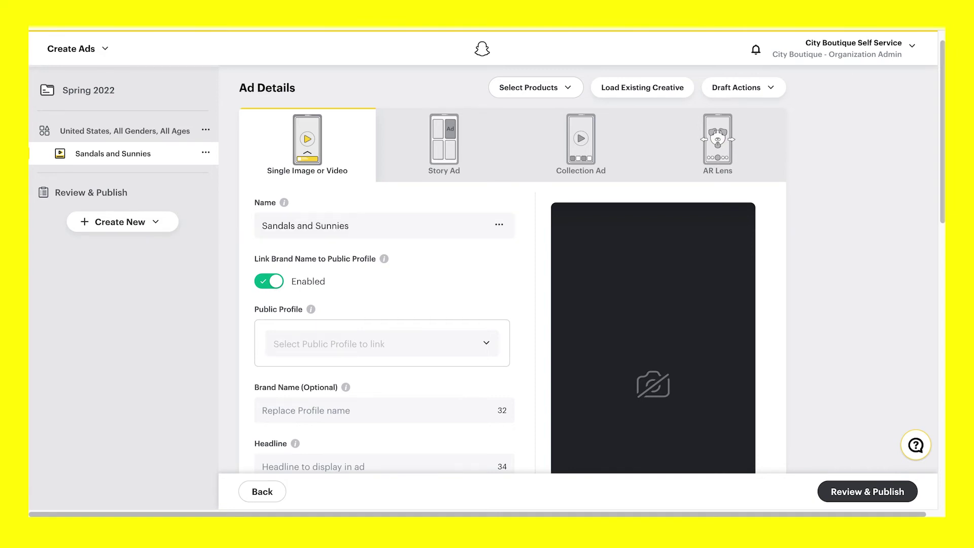
# Link the City Boutique public profile and enter the headline 'Shop our latest!'.
pyautogui.click(274, 348)
pyautogui.click(294, 377)
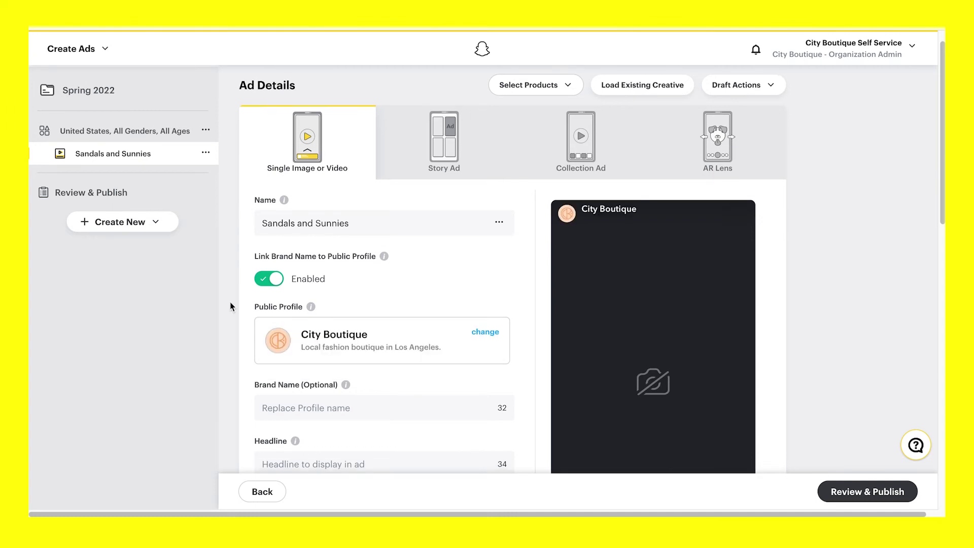
pyautogui.write('Shop our latest!')
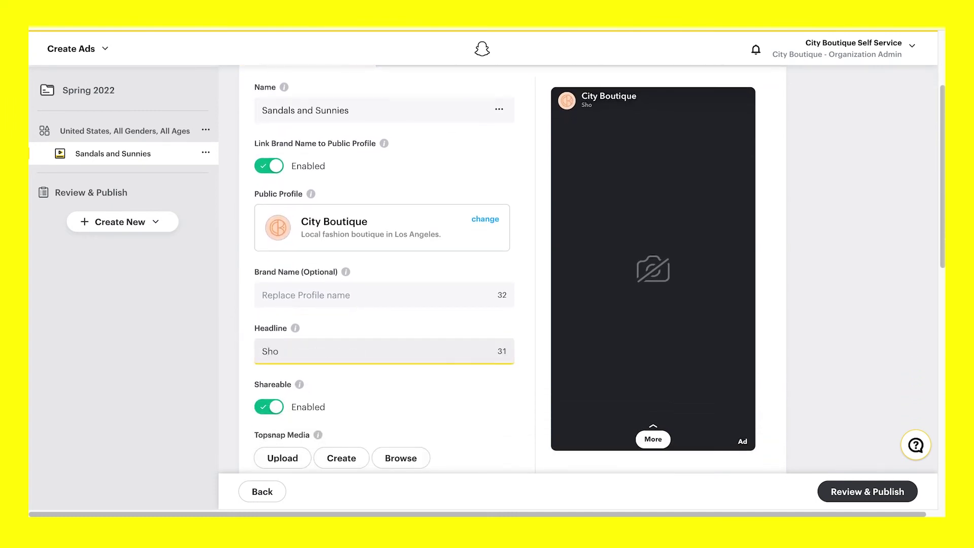
pyautogui.click(219, 330)
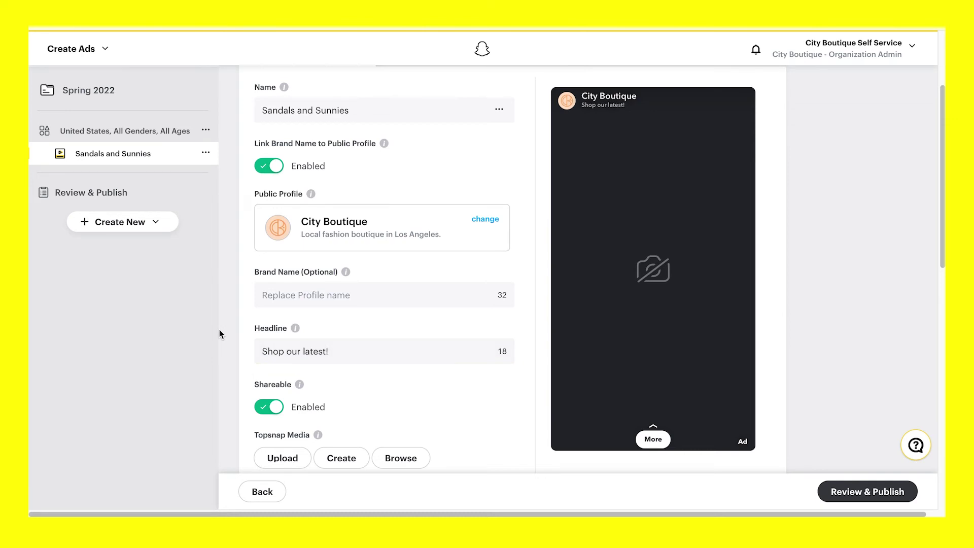
pyautogui.scroll(-3, 219, 330)
# Scroll down the ad form through the Topsnap Media section.
pyautogui.scroll(-3, 219, 330)
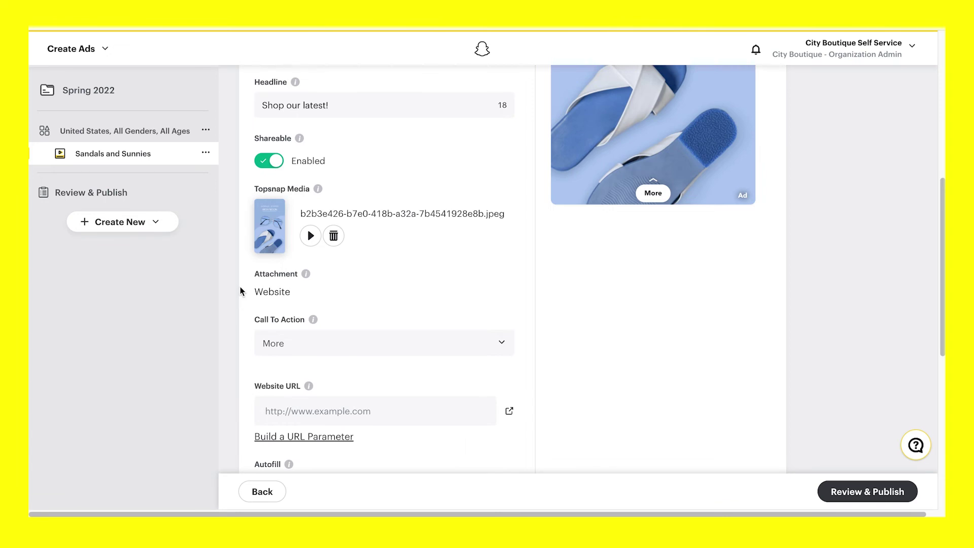
pyautogui.scroll(-2, 228, 315)
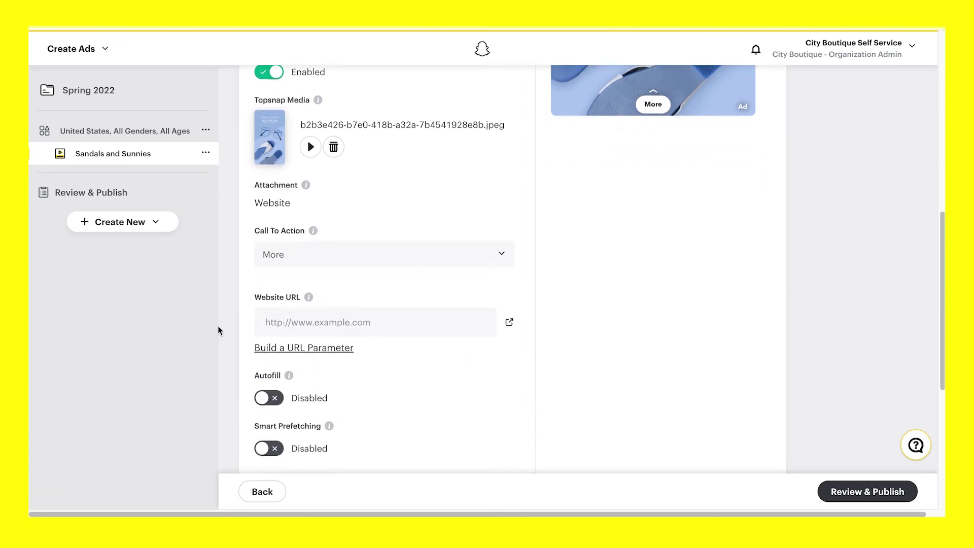
# Set the ad's call to action to Shop Now.
pyautogui.click(502, 238)
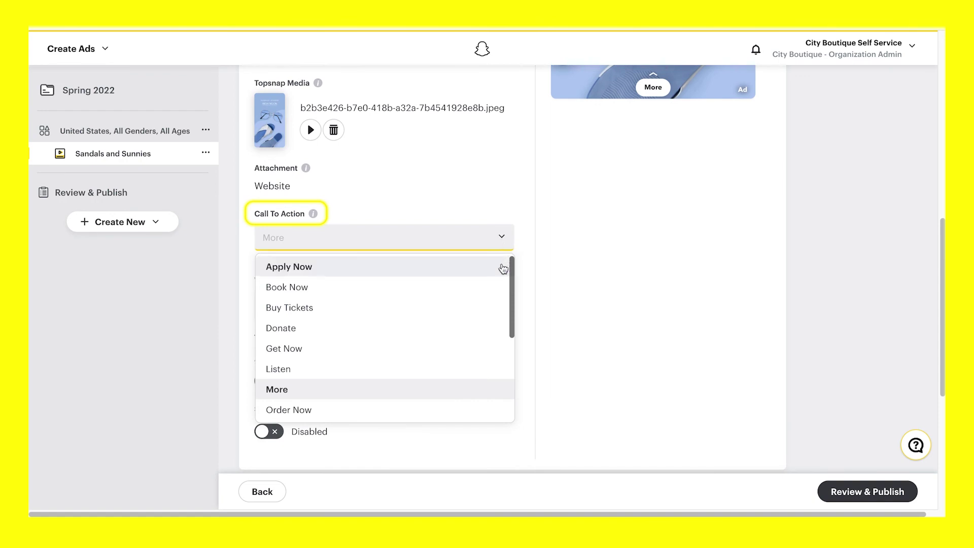
pyautogui.scroll(-1, 497, 287)
pyautogui.scroll(-4, 497, 287)
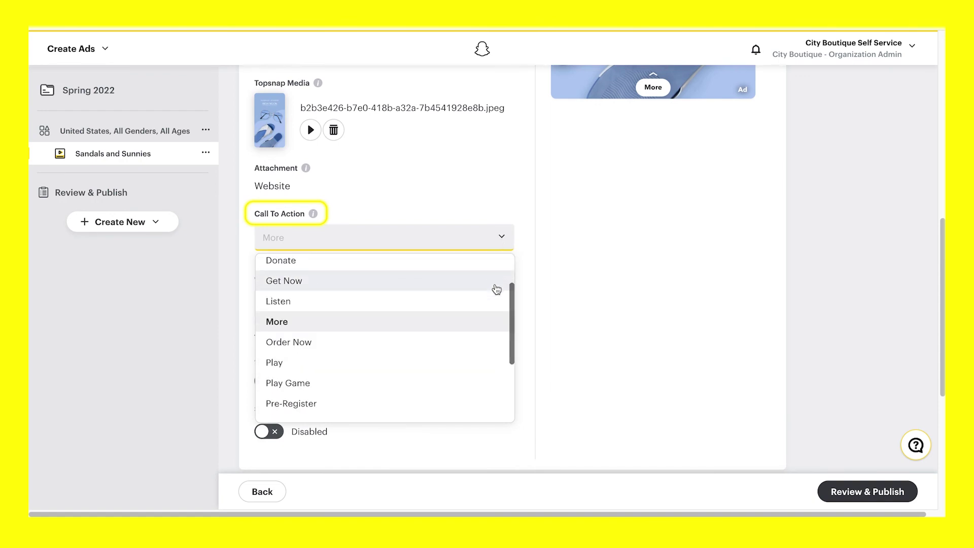
pyautogui.scroll(-3, 496, 290)
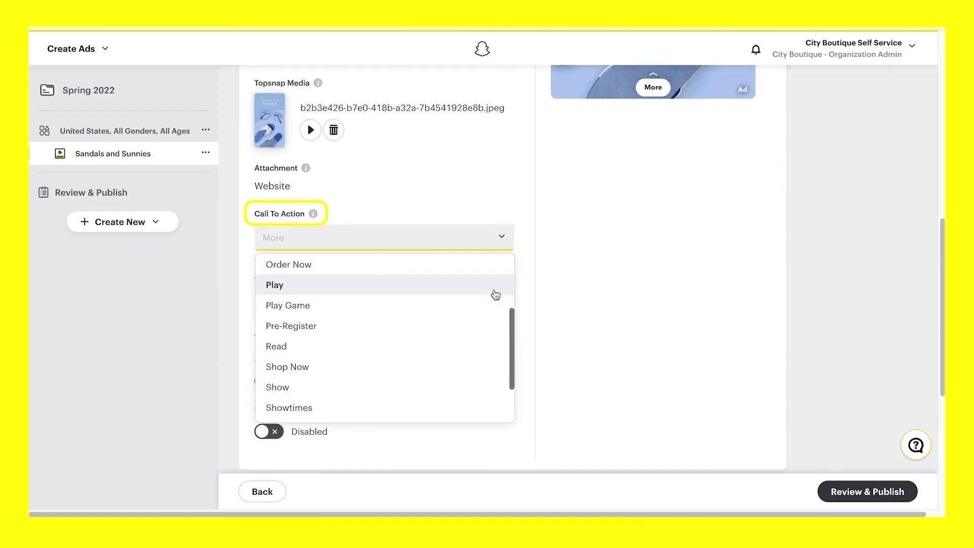
pyautogui.click(487, 372)
# Scroll to the bottom of the ad form to reach Review & Publish.
pyautogui.scroll(-3, 229, 330)
pyautogui.scroll(-3, 230, 331)
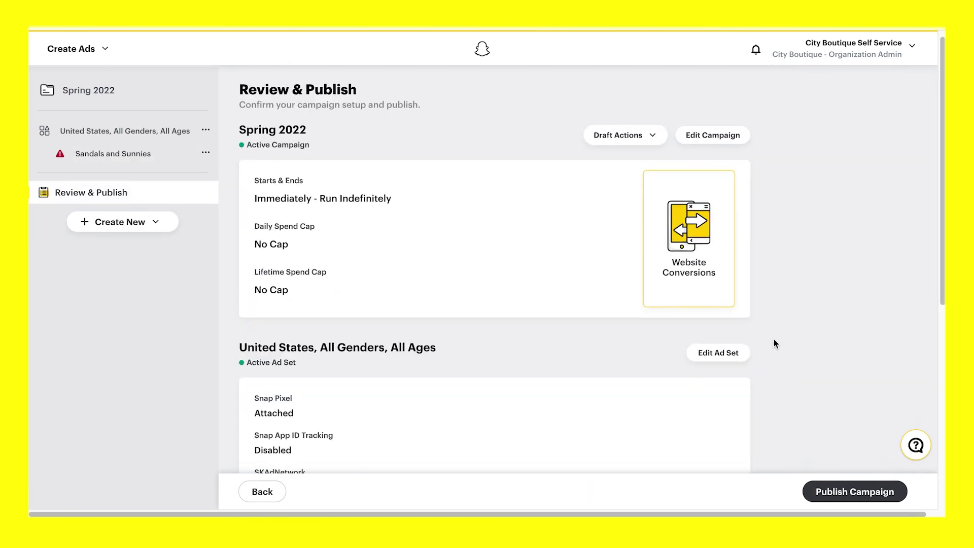
pyautogui.scroll(-5, 774, 341)
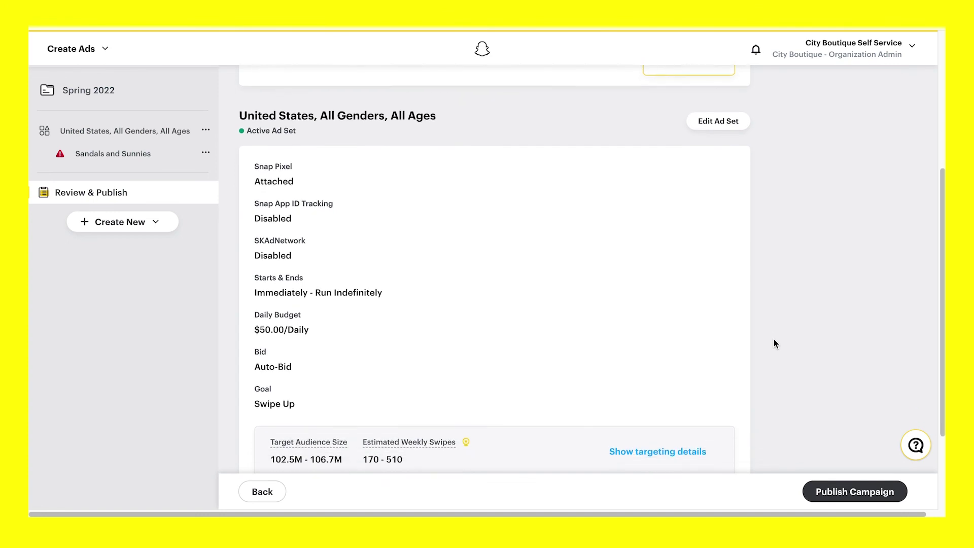
pyautogui.scroll(-1, 774, 340)
# Publish the Spring 2022 campaign from the Review & Publish page.
pyautogui.click(833, 487)
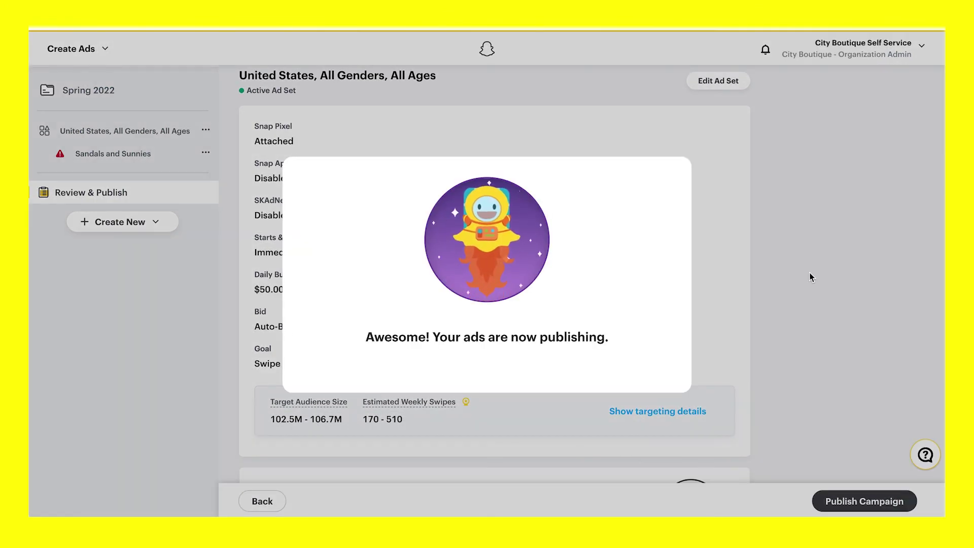